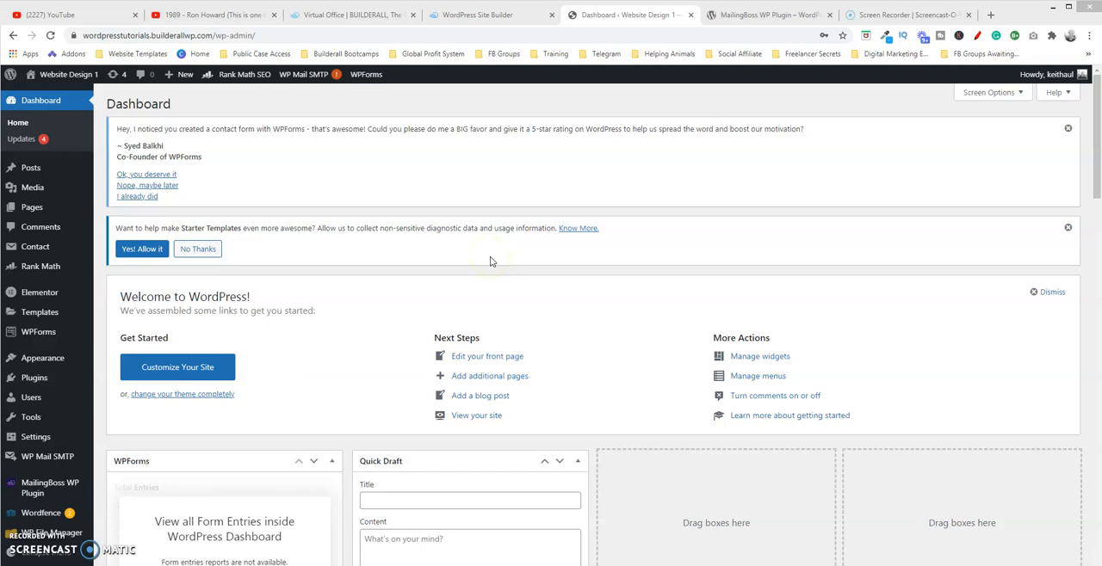
View the WordPress Site Builder and the Builderall office page, ending on the WordPress dashboard of Website Design 1.
{"action": "left_click", "coordinate": [478, 16]}
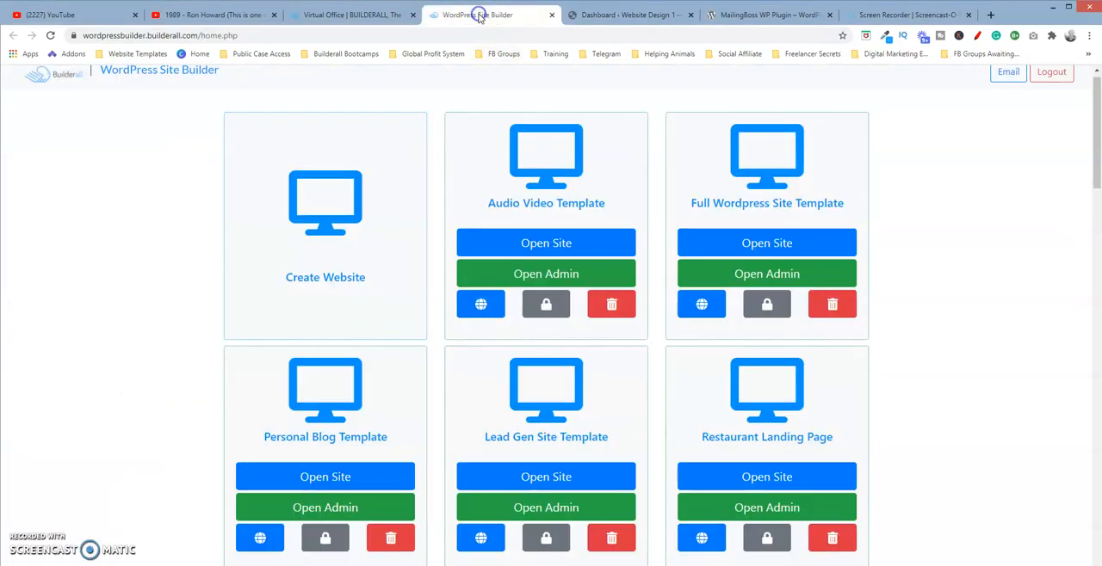
{"action": "left_click", "coordinate": [379, 14]}
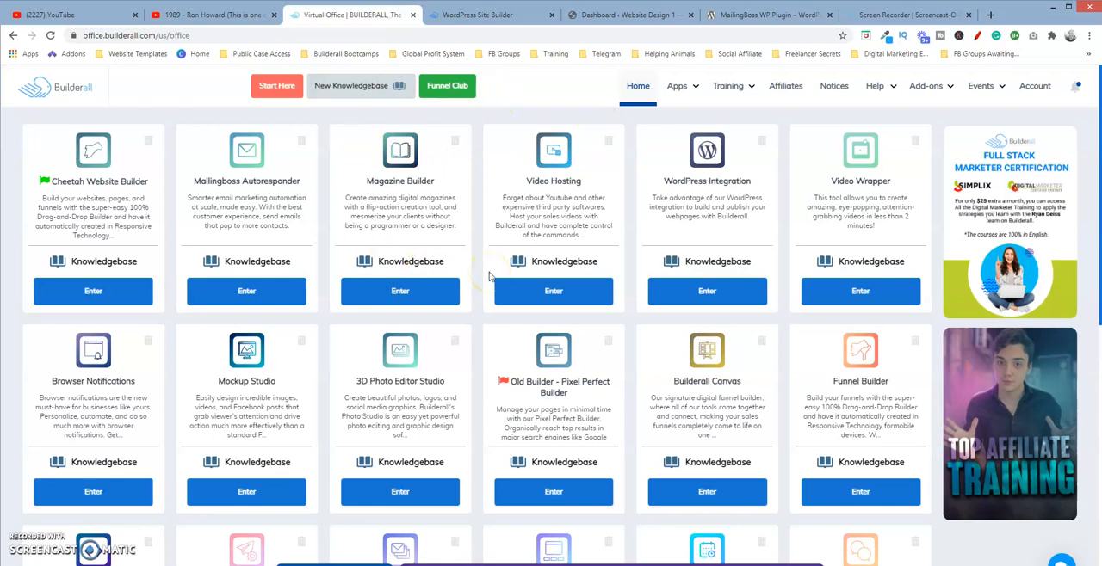
{"action": "left_click", "coordinate": [692, 86]}
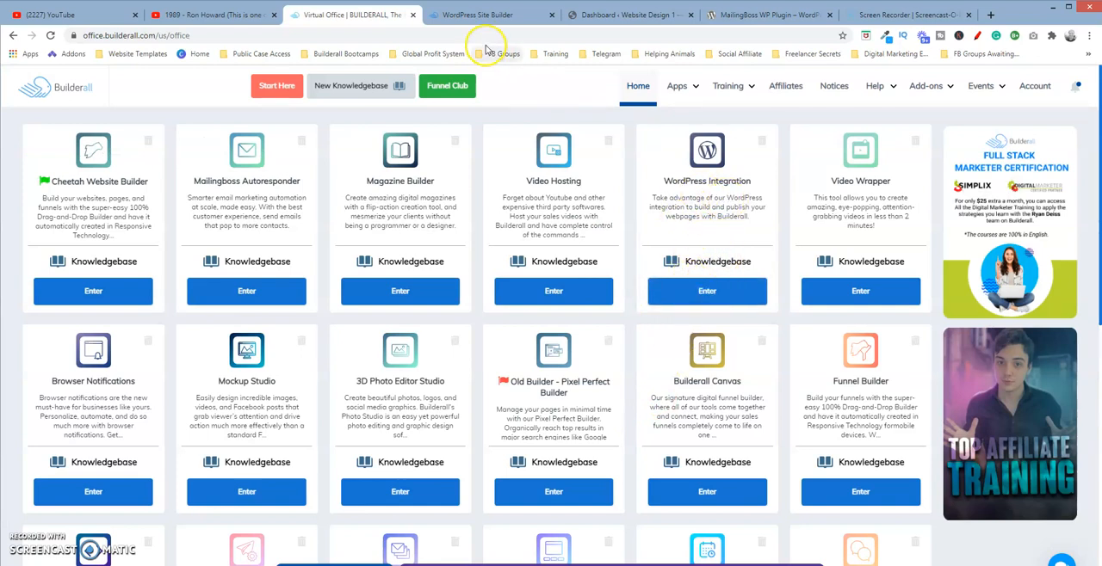
{"action": "left_click", "coordinate": [488, 13]}
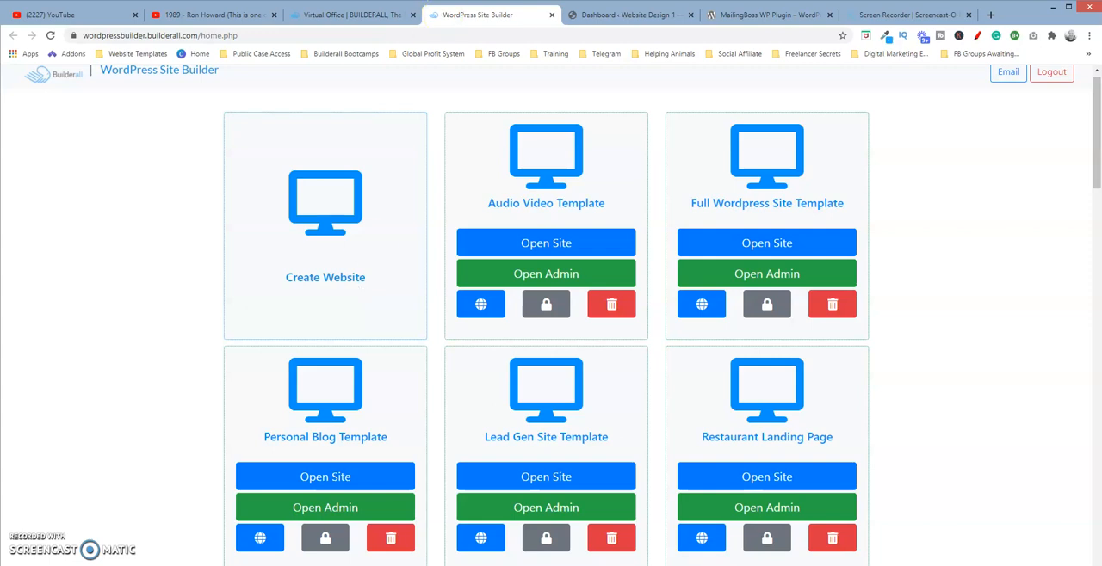
{"action": "left_click", "coordinate": [633, 14]}
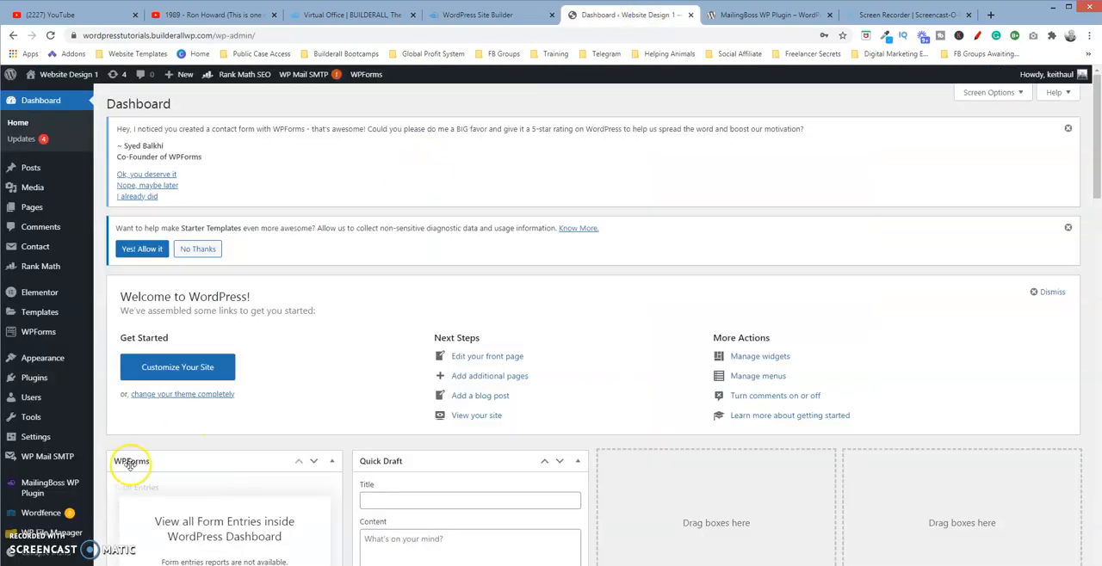
Open the installed plugins list and look for the MailingBoss WP Plugin entry.
{"action": "mouse_move", "coordinate": [78, 200]}
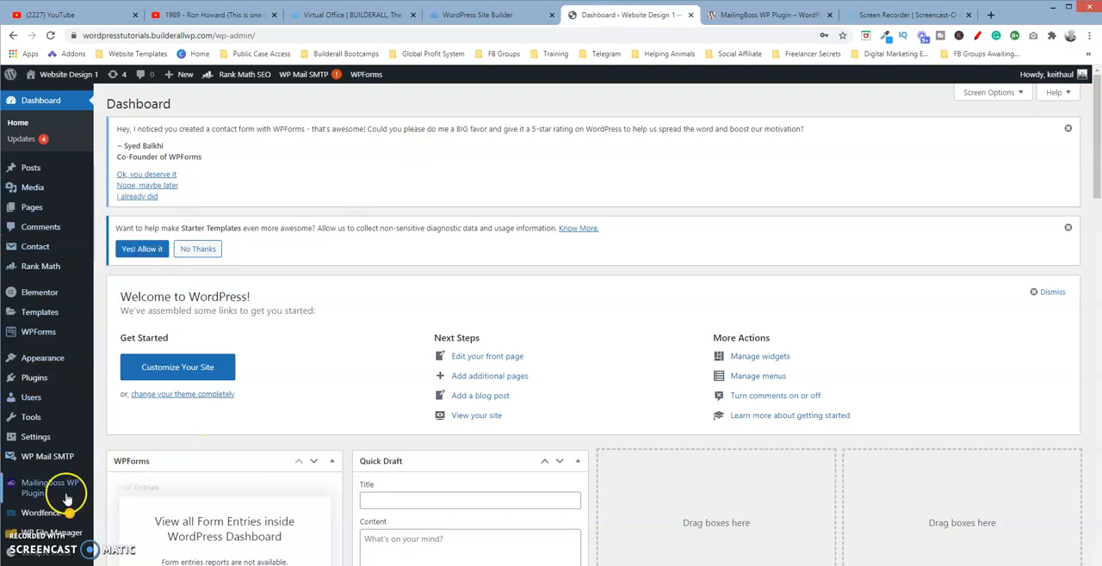
{"action": "mouse_move", "coordinate": [65, 454]}
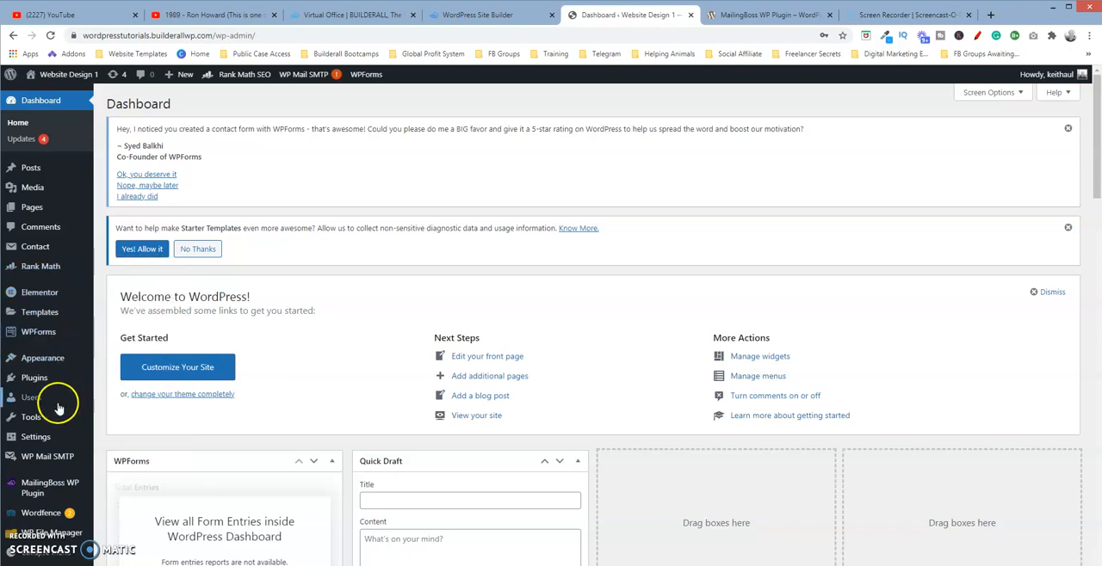
{"action": "left_click", "coordinate": [44, 379]}
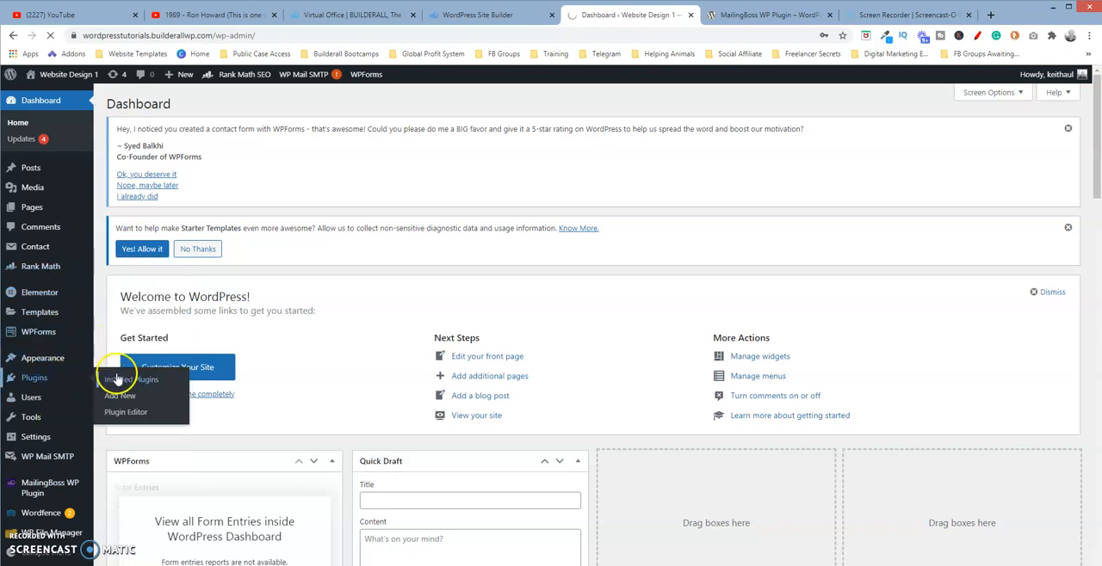
{"action": "left_click", "coordinate": [63, 379]}
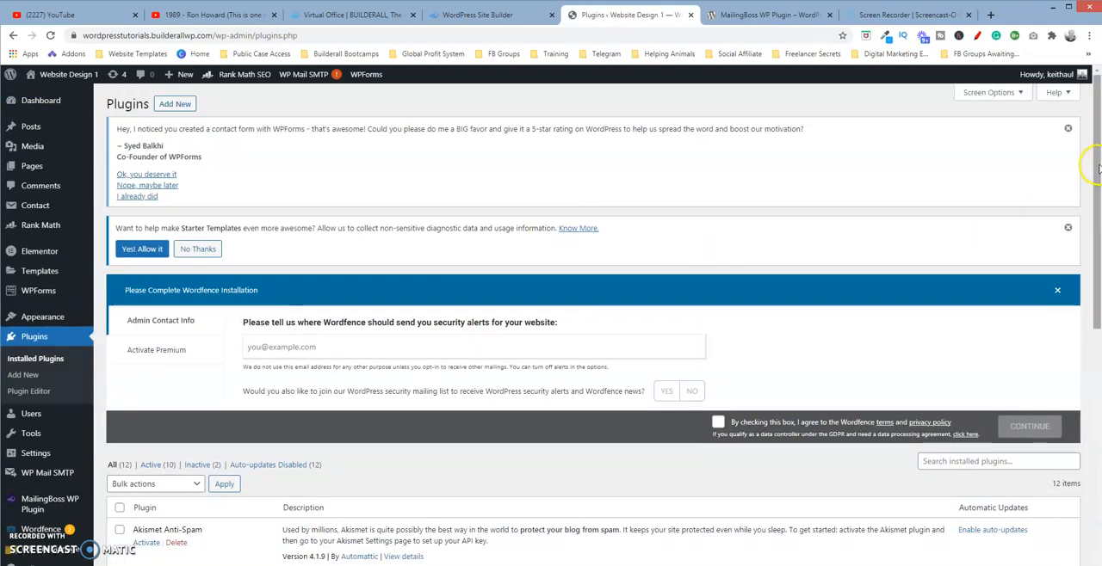
{"action": "left_click_drag", "start_coordinate": [1095, 168], "coordinate": [1096, 382]}
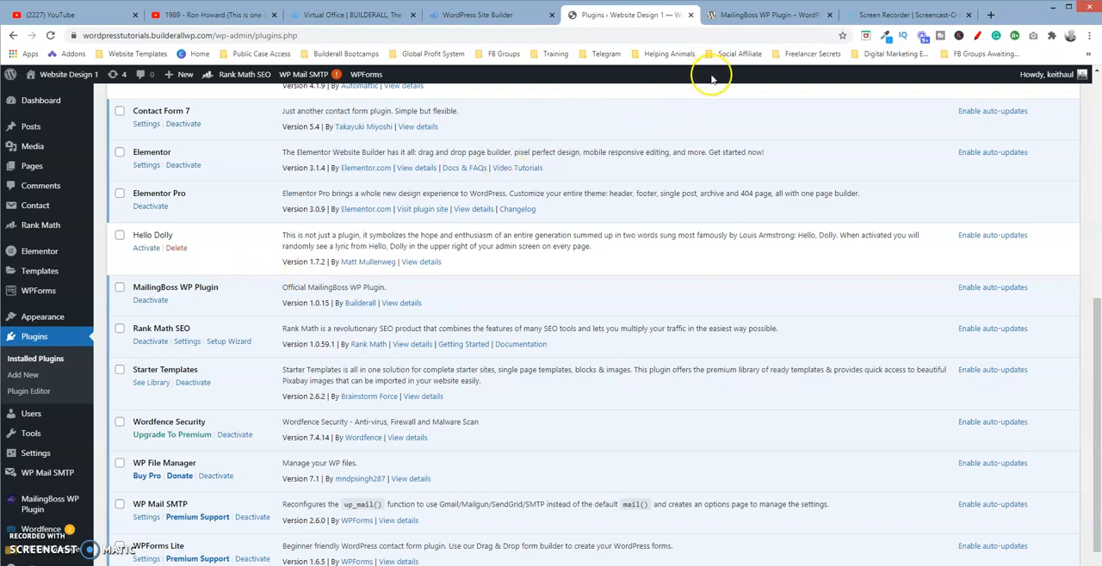
View the MailingBoss WP Plugin page on WordPress.org and the site builder, ending on the site's installed plugins.
{"action": "left_click", "coordinate": [774, 17]}
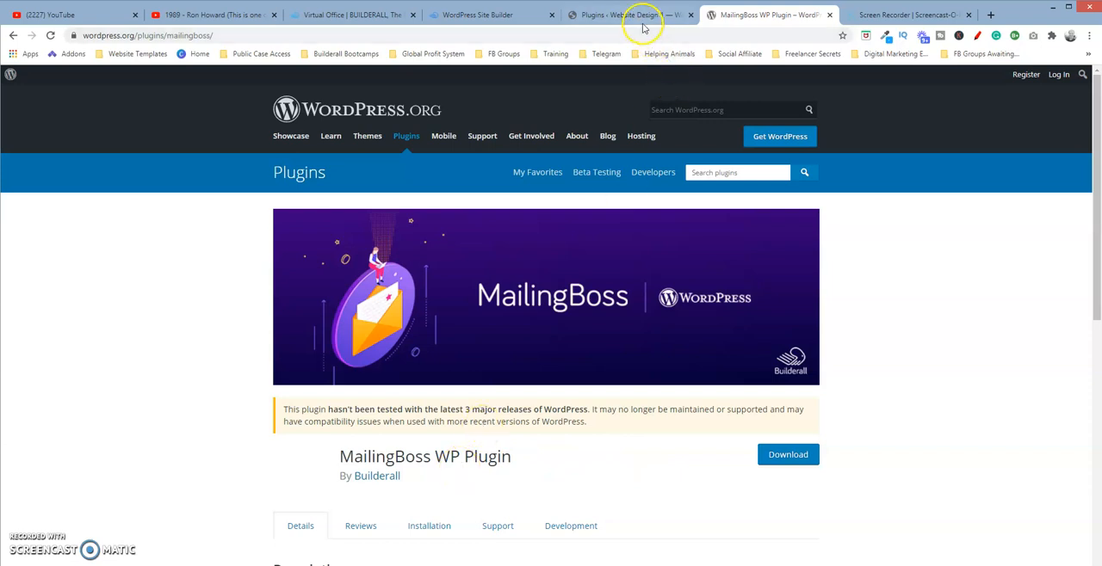
{"action": "left_click", "coordinate": [482, 19]}
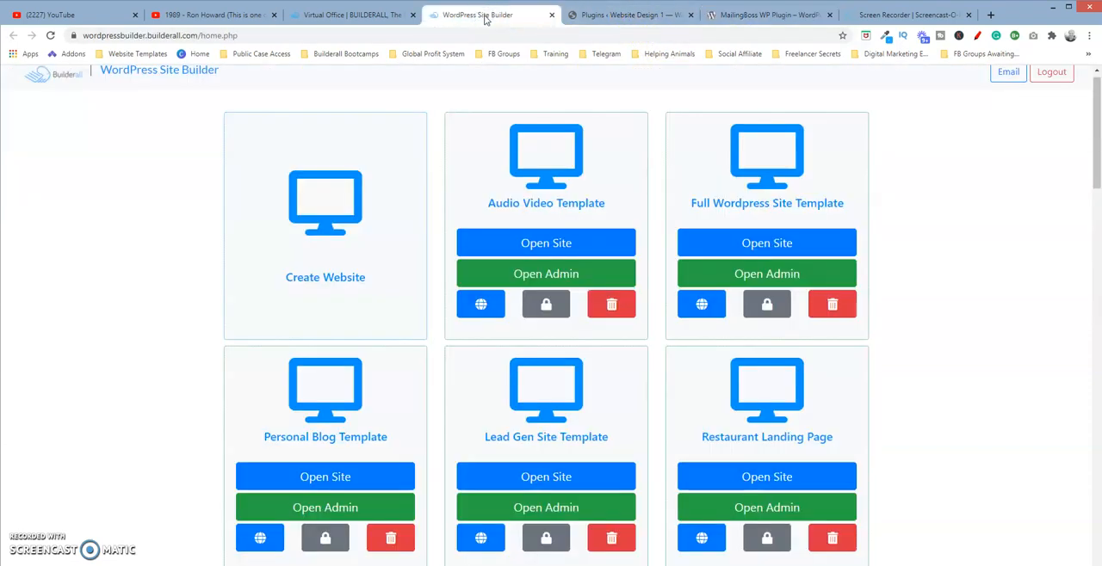
{"action": "left_click", "coordinate": [590, 17]}
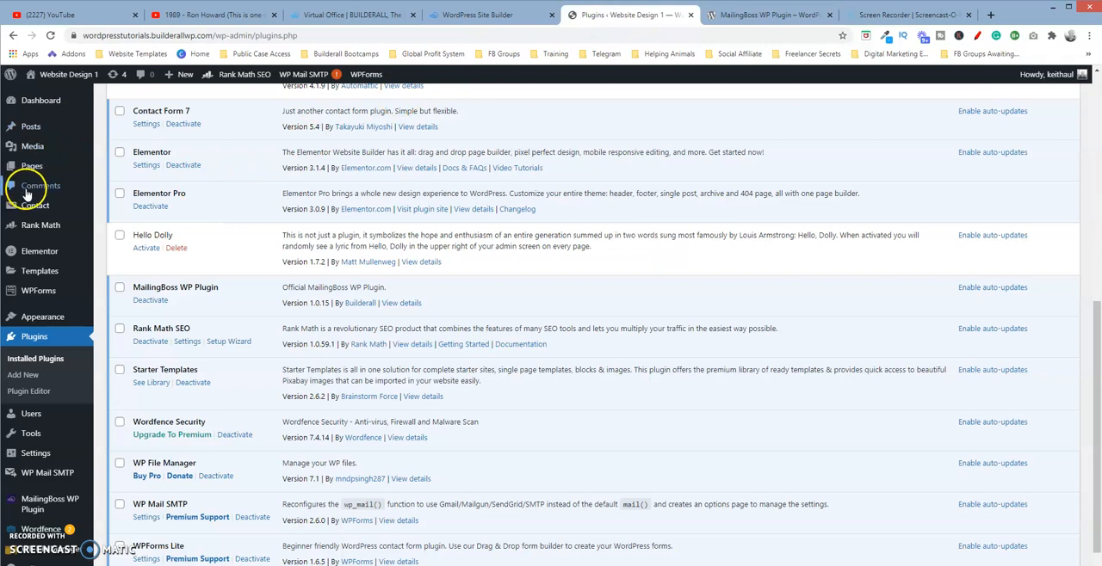
Open the Add Plugins page and show the form for uploading a plugin as a .zip file.
{"action": "mouse_move", "coordinate": [47, 327]}
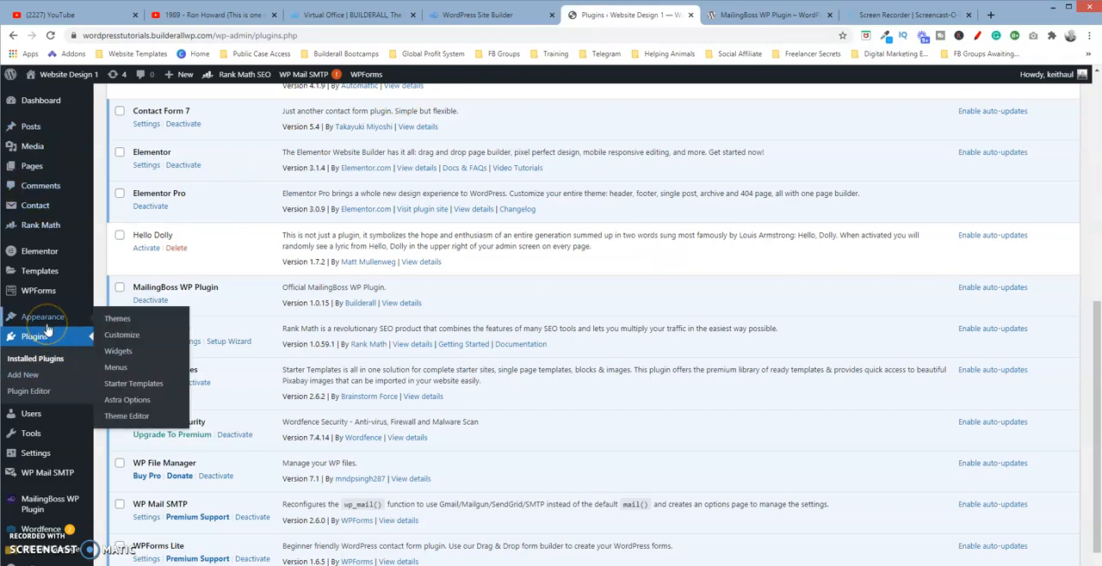
{"action": "left_click", "coordinate": [24, 377]}
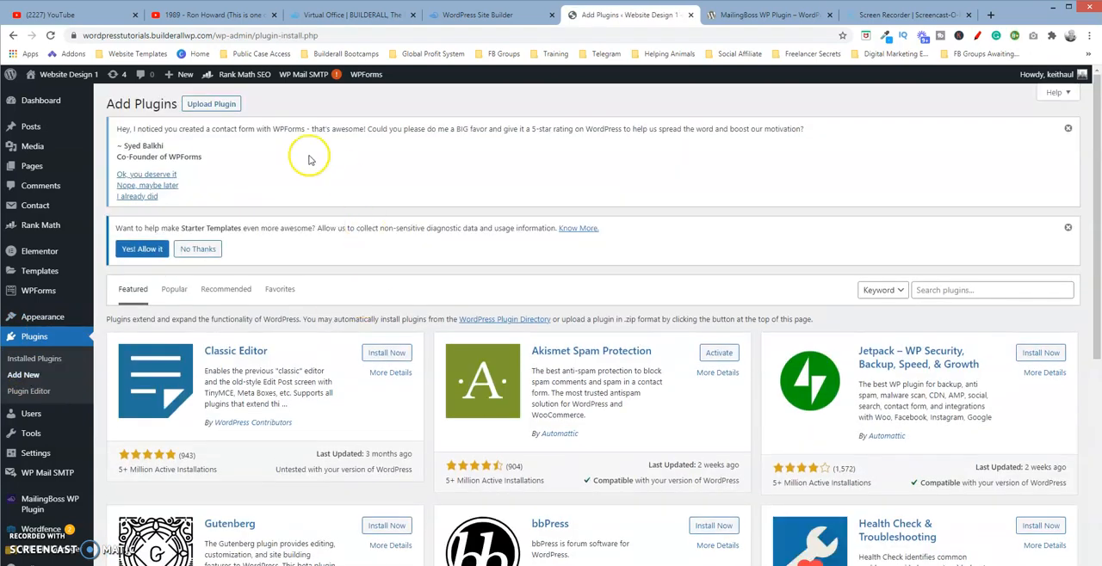
{"action": "left_click", "coordinate": [229, 104]}
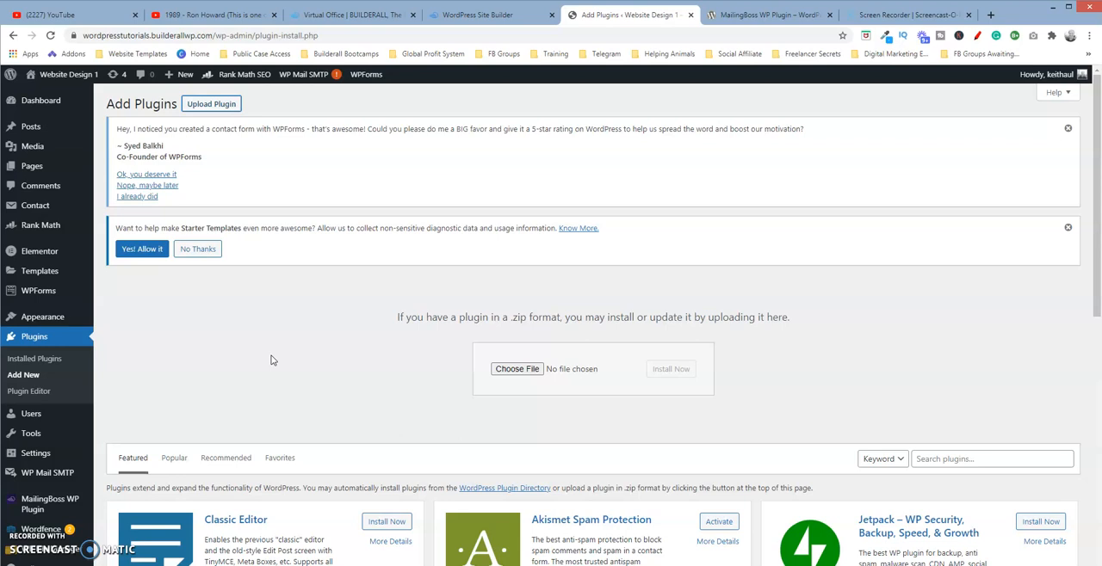
Open the MailingBoss WP Plugin settings and clear the integration key token field.
{"action": "left_click", "coordinate": [43, 505]}
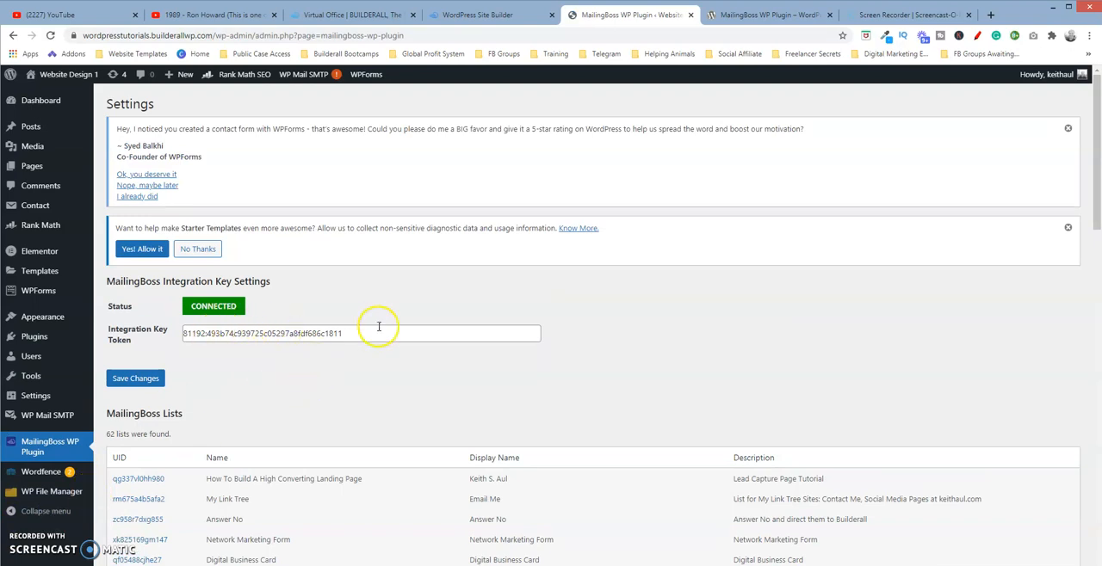
{"action": "left_click_drag", "start_coordinate": [353, 336], "coordinate": [188, 334]}
{"action": "key", "text": "BackSpace"}
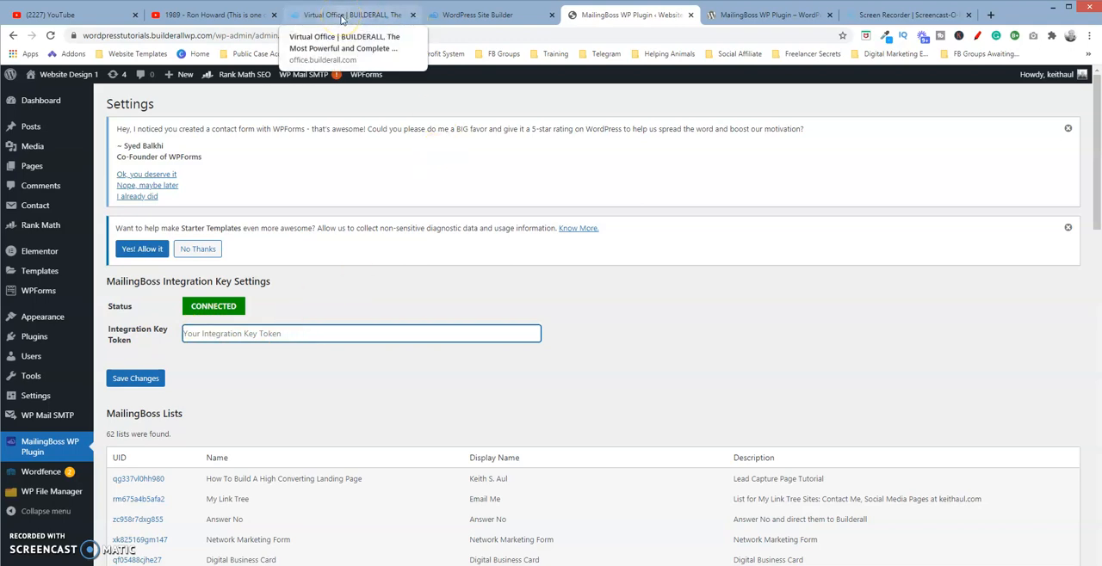
Switch to the Builderall office, enter the Mailingboss Autoresponder and open its Integration page.
{"action": "left_click", "coordinate": [516, 17]}
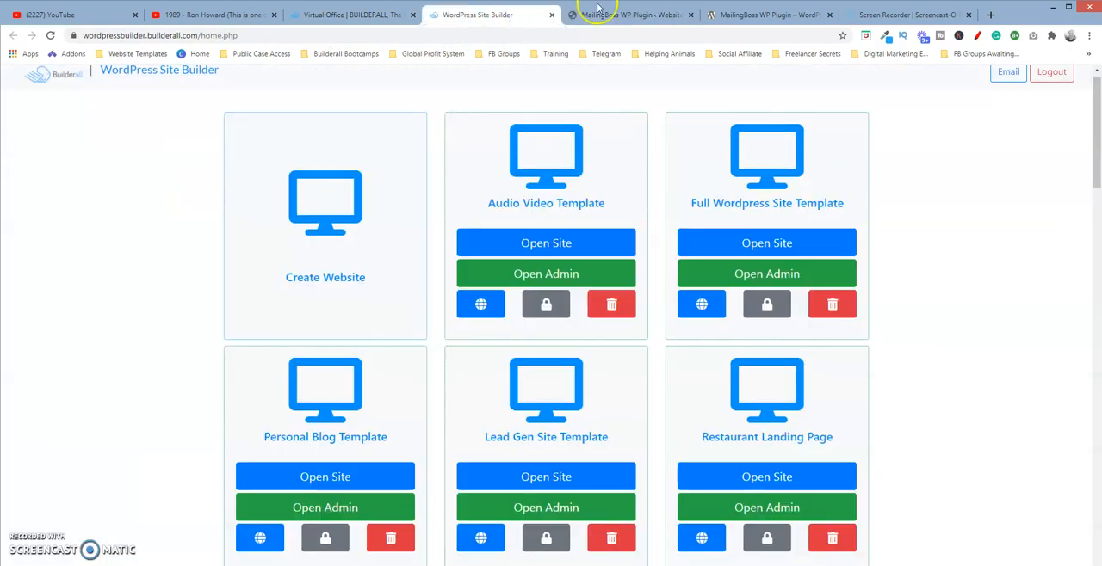
{"action": "left_click", "coordinate": [364, 17]}
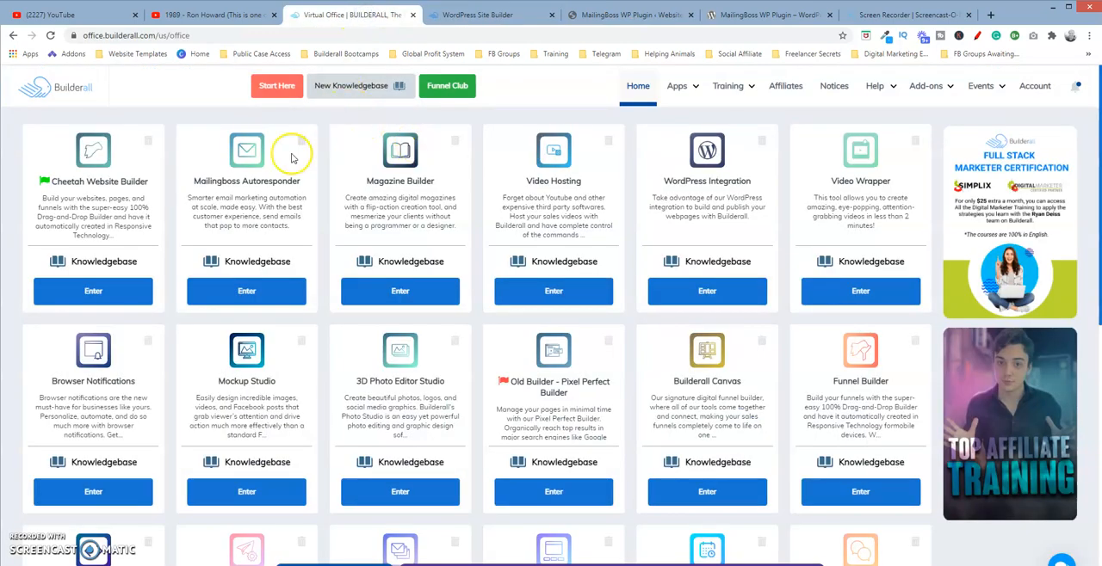
{"action": "left_click", "coordinate": [245, 291]}
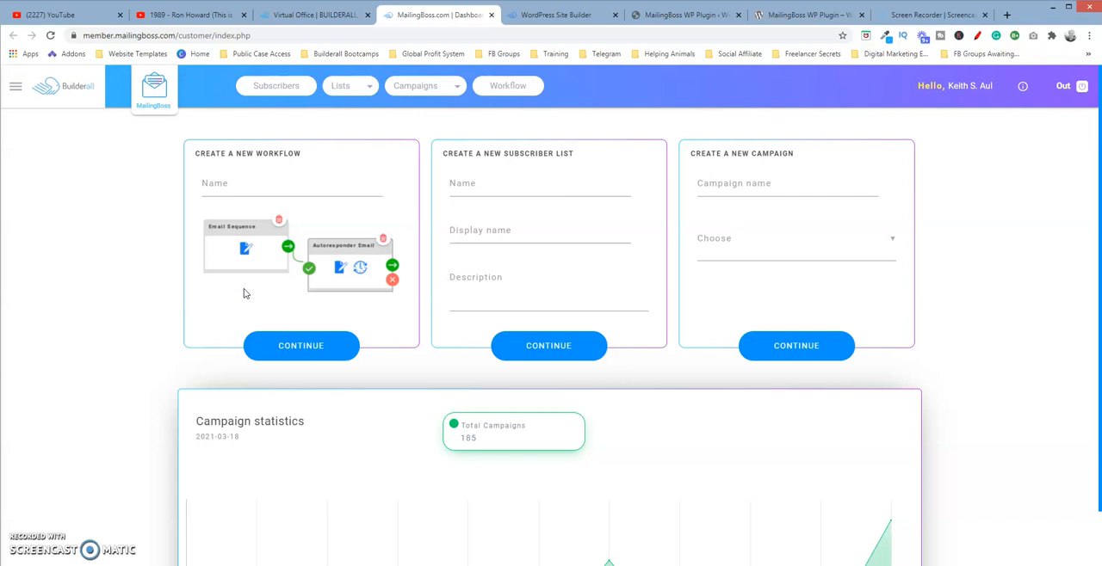
{"action": "left_click", "coordinate": [17, 89]}
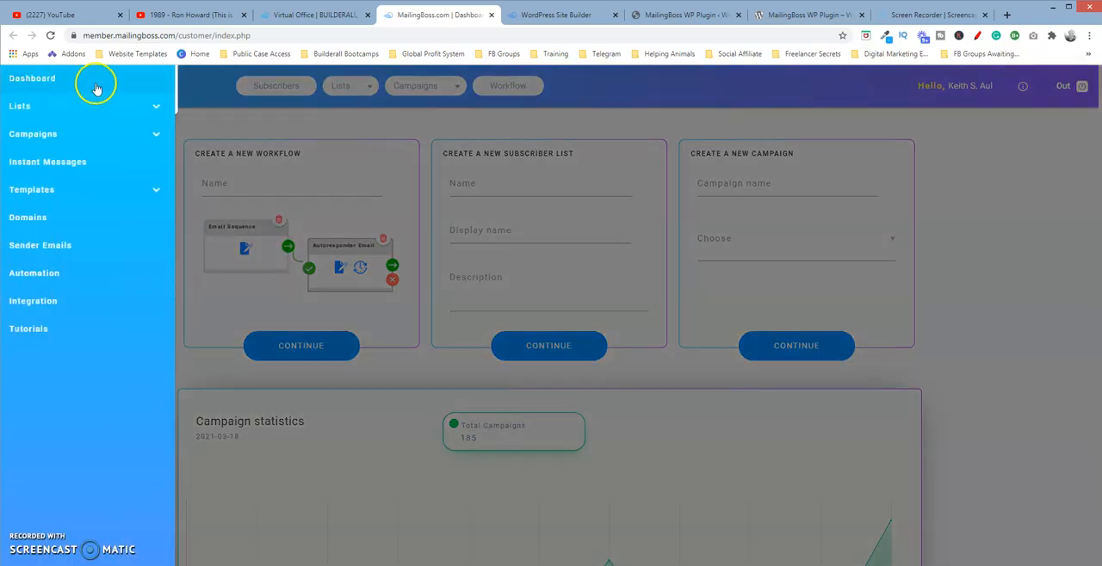
{"action": "left_click", "coordinate": [43, 302]}
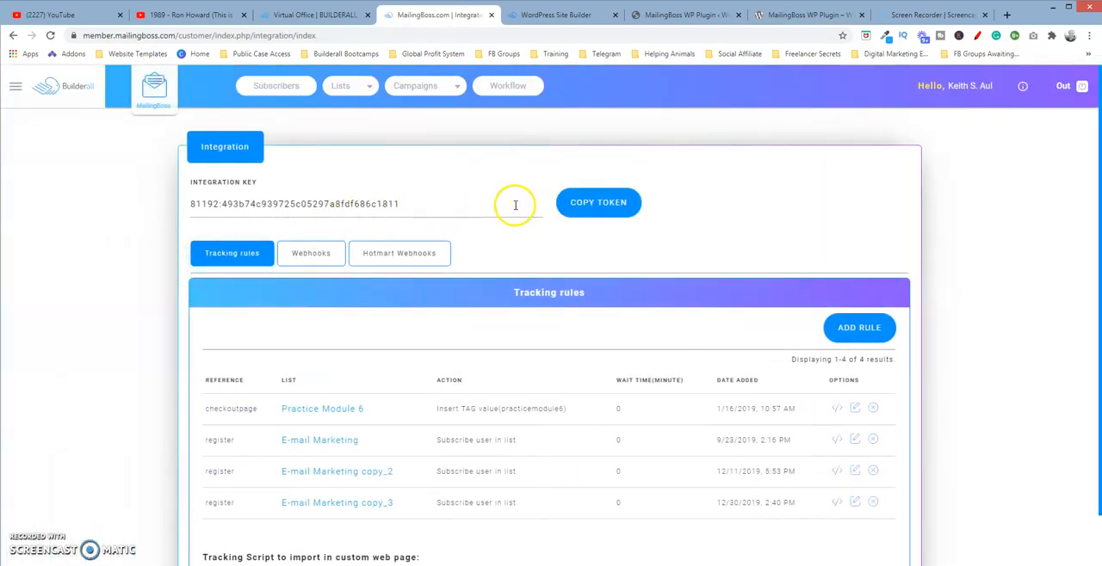
Clear the integration key field on MailingBoss's Integration page.
{"action": "left_click_drag", "start_coordinate": [418, 204], "coordinate": [143, 220]}
{"action": "key", "text": "BackSpace"}
{"action": "left_click", "coordinate": [201, 185]}
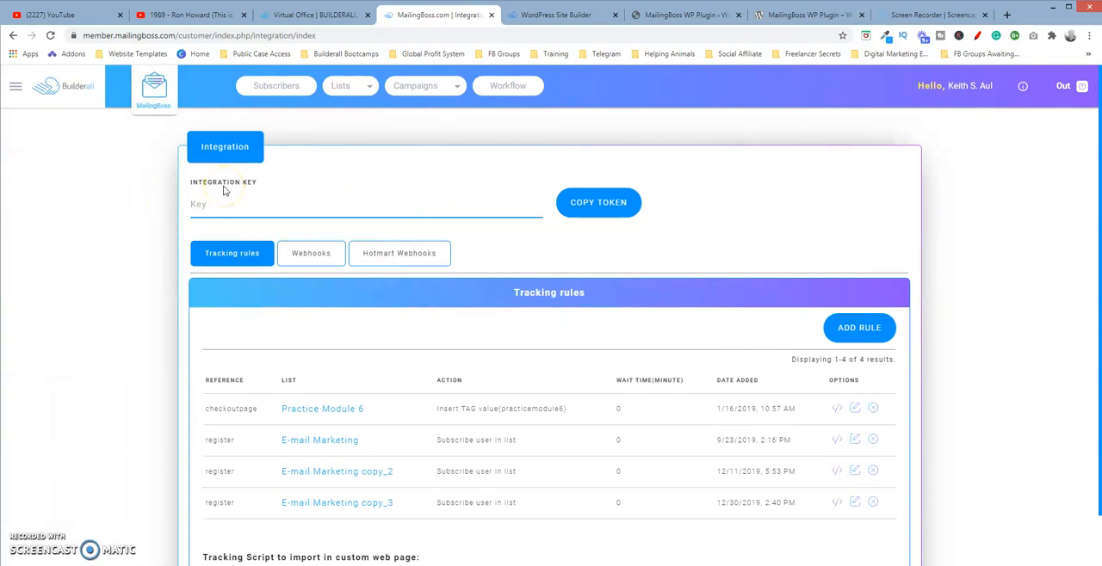
Return to the MailingBoss WP Plugin settings in WordPress and look through the MailingBoss lists.
{"action": "left_click", "coordinate": [556, 16]}
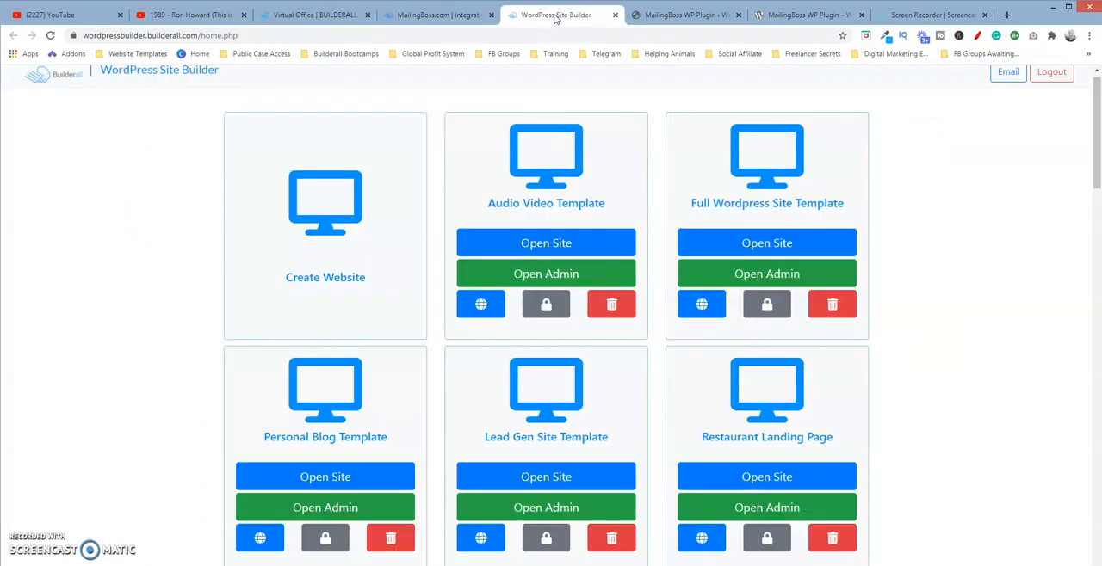
{"action": "left_click", "coordinate": [673, 15]}
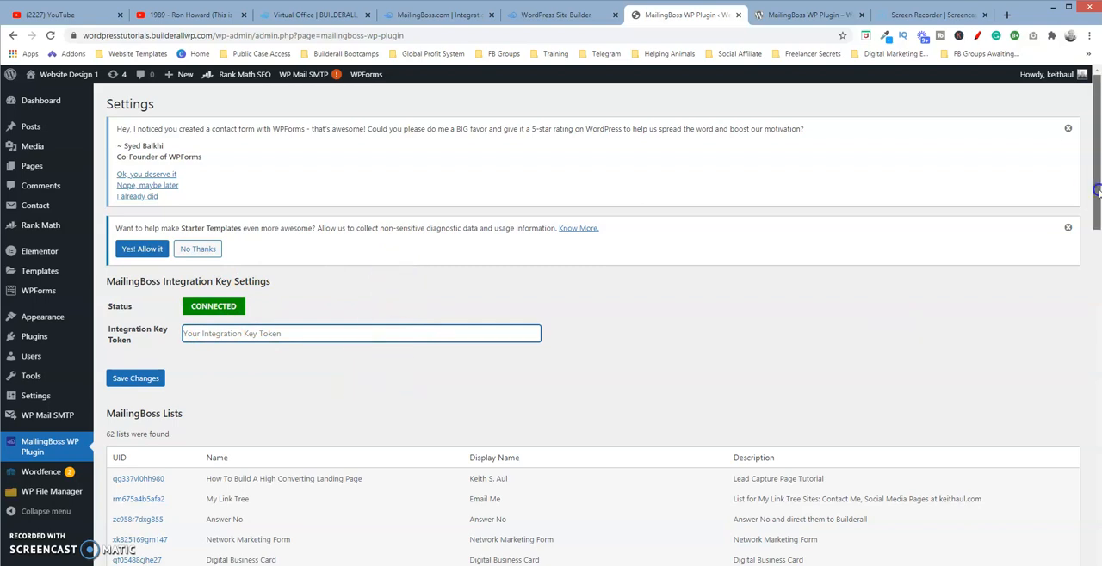
{"action": "scroll", "coordinate": [1098, 195], "scroll_direction": "down", "scroll_amount": 3}
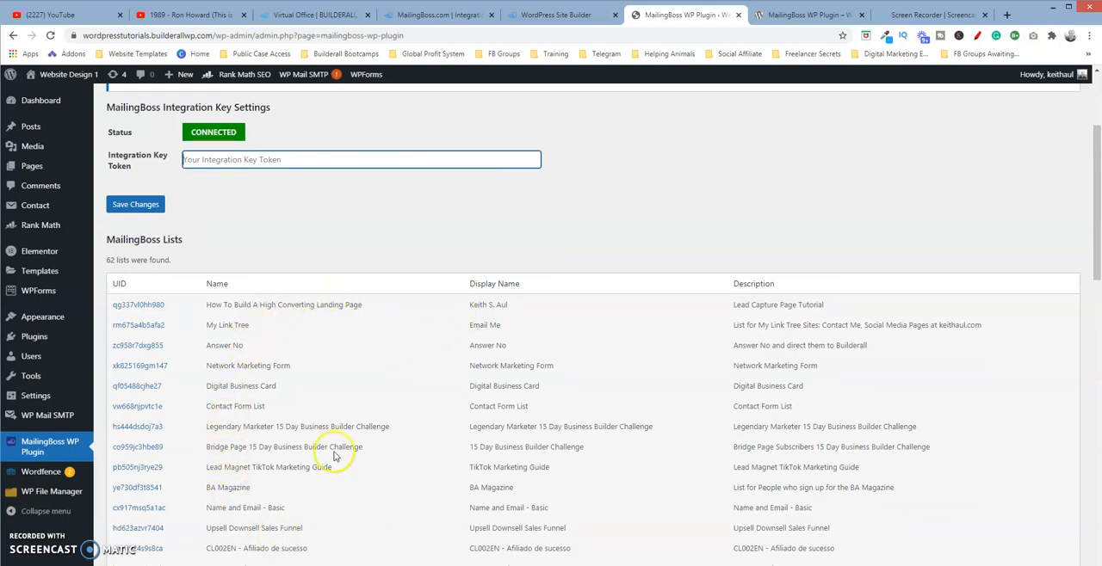
{"action": "left_click_drag", "start_coordinate": [1096, 205], "coordinate": [1096, 461]}
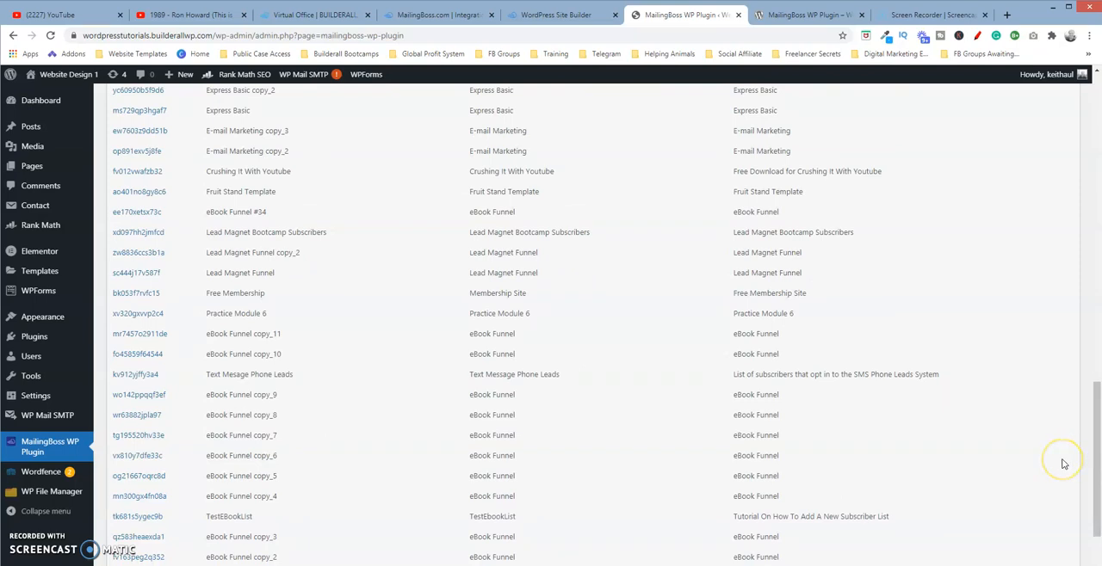
{"action": "left_click_drag", "start_coordinate": [1086, 438], "coordinate": [1096, 489]}
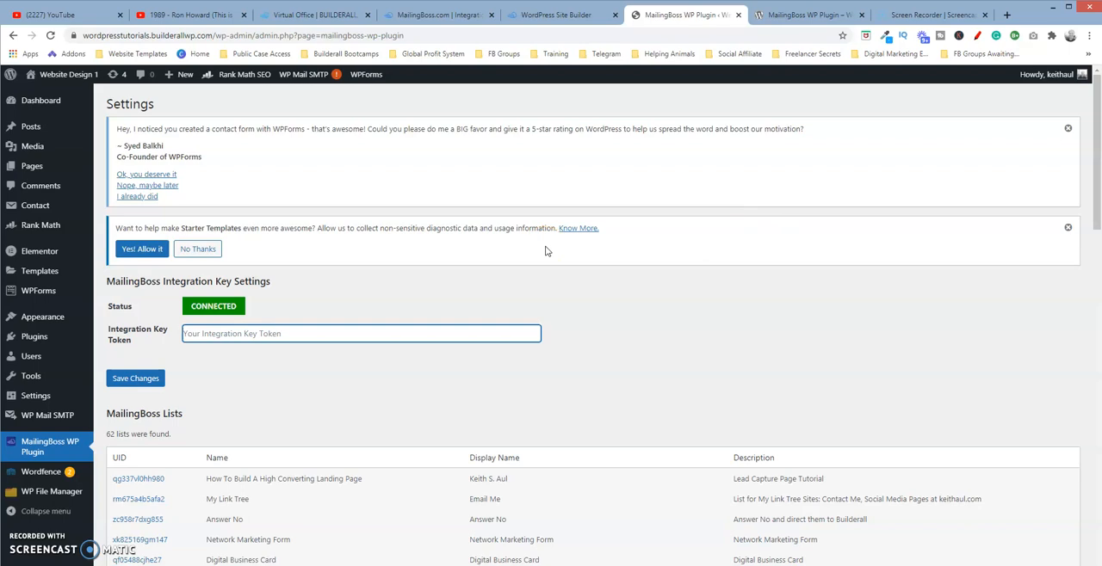
Open the page "WordPress Header Using Elementor Theme Builder" from the second page of the pages list in the Elementor editor.
{"action": "mouse_move", "coordinate": [35, 165]}
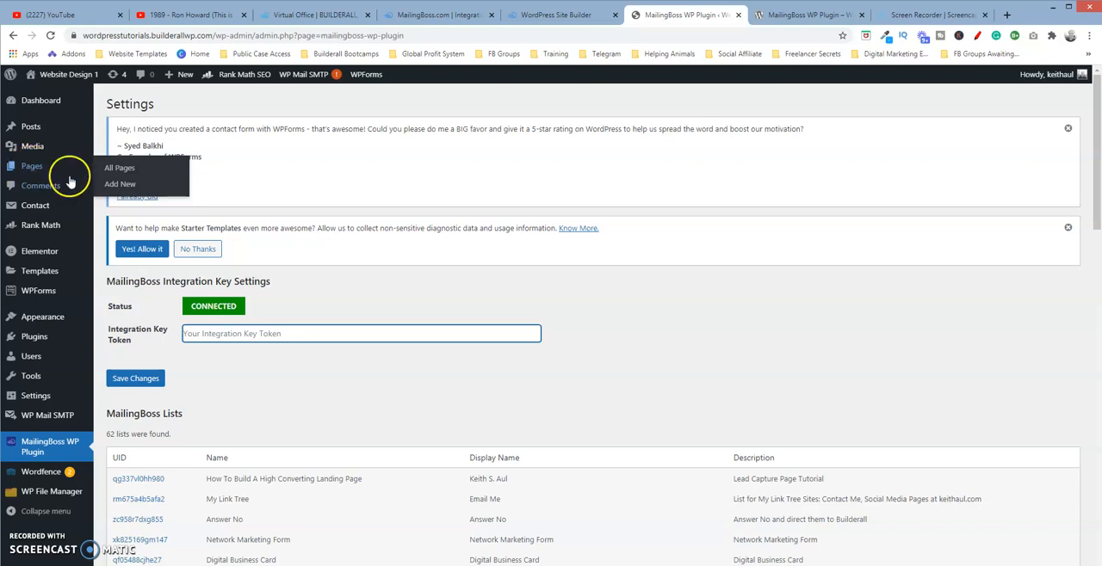
{"action": "left_click", "coordinate": [117, 169]}
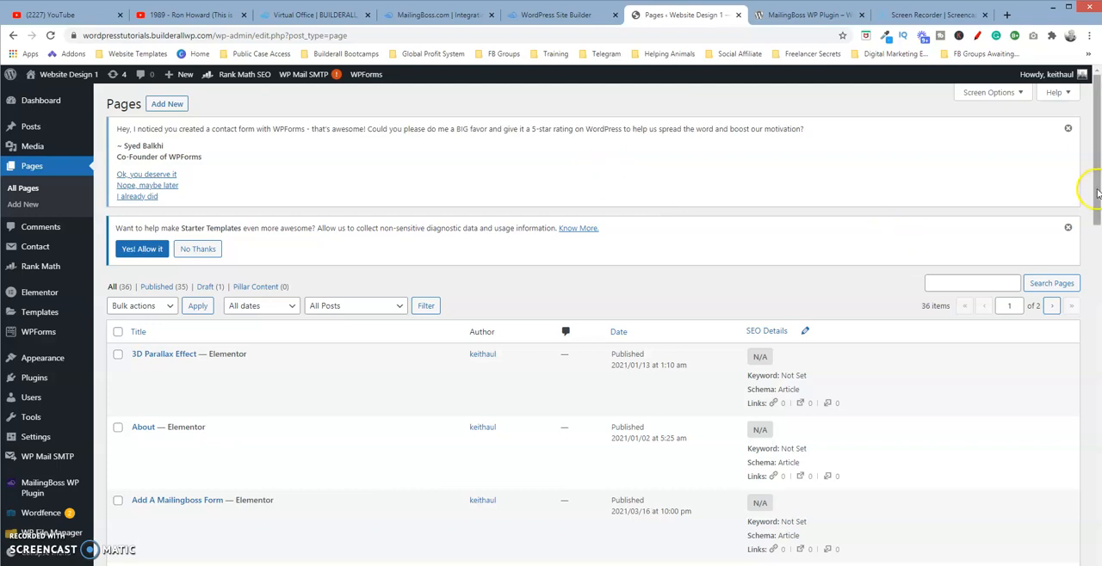
{"action": "left_click_drag", "start_coordinate": [1096, 188], "coordinate": [1096, 553]}
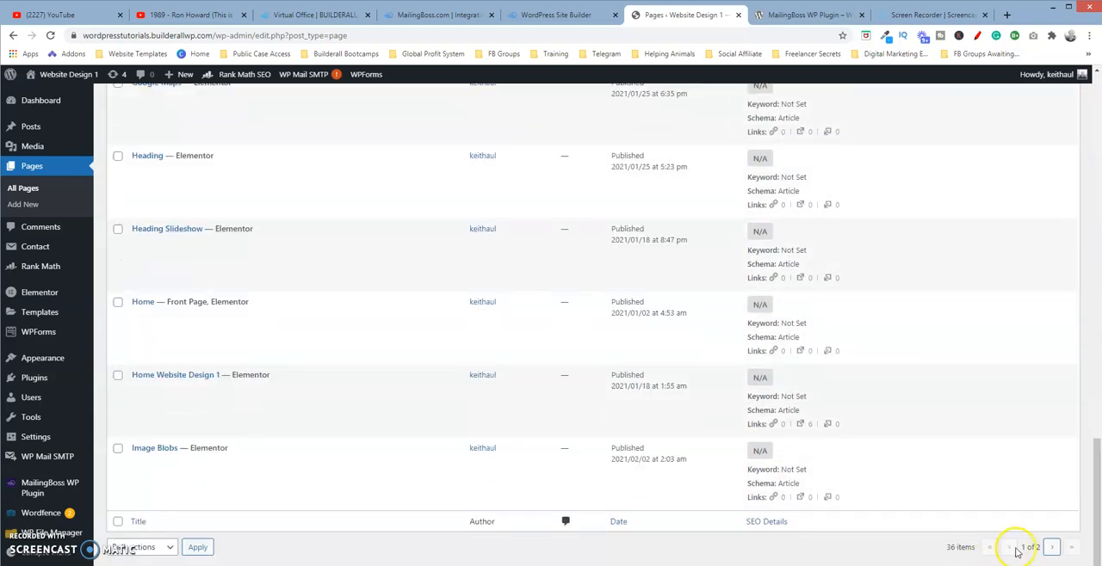
{"action": "left_click", "coordinate": [1052, 548]}
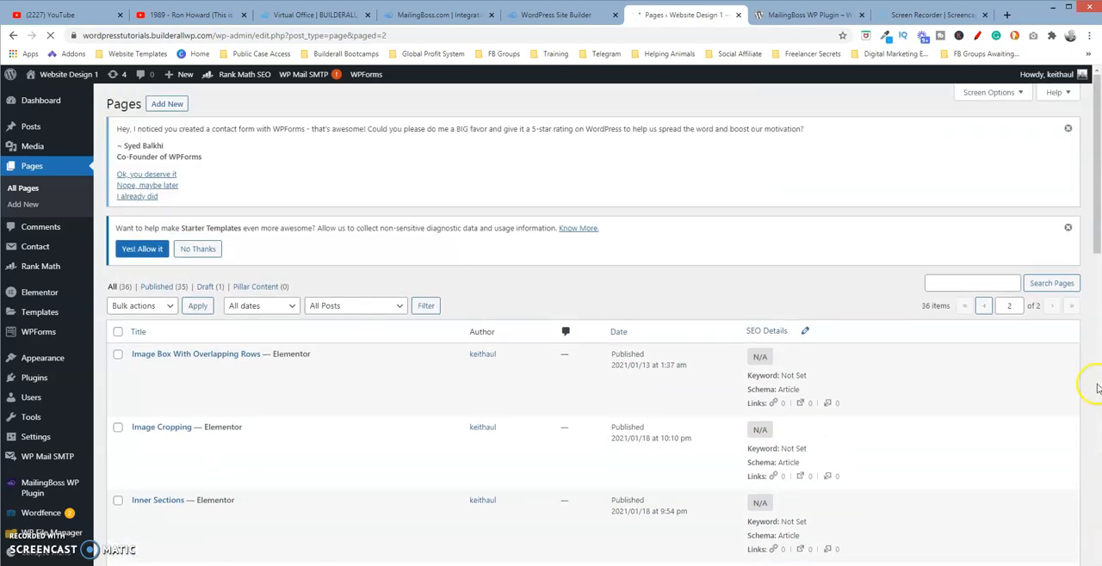
{"action": "left_click_drag", "start_coordinate": [1097, 241], "coordinate": [1096, 564]}
{"action": "mouse_move", "coordinate": [197, 463]}
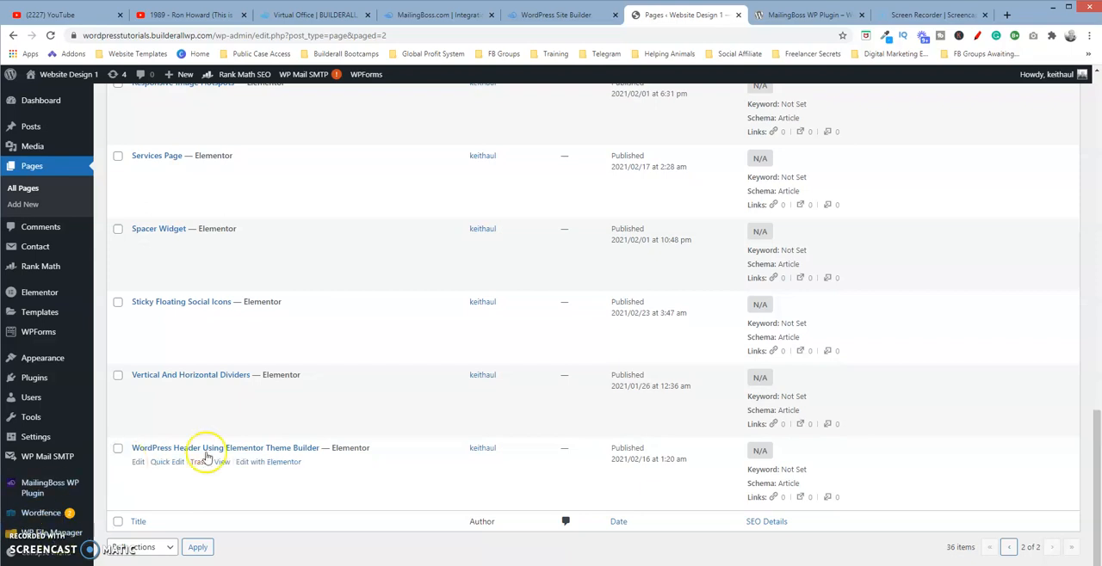
{"action": "left_click", "coordinate": [267, 464]}
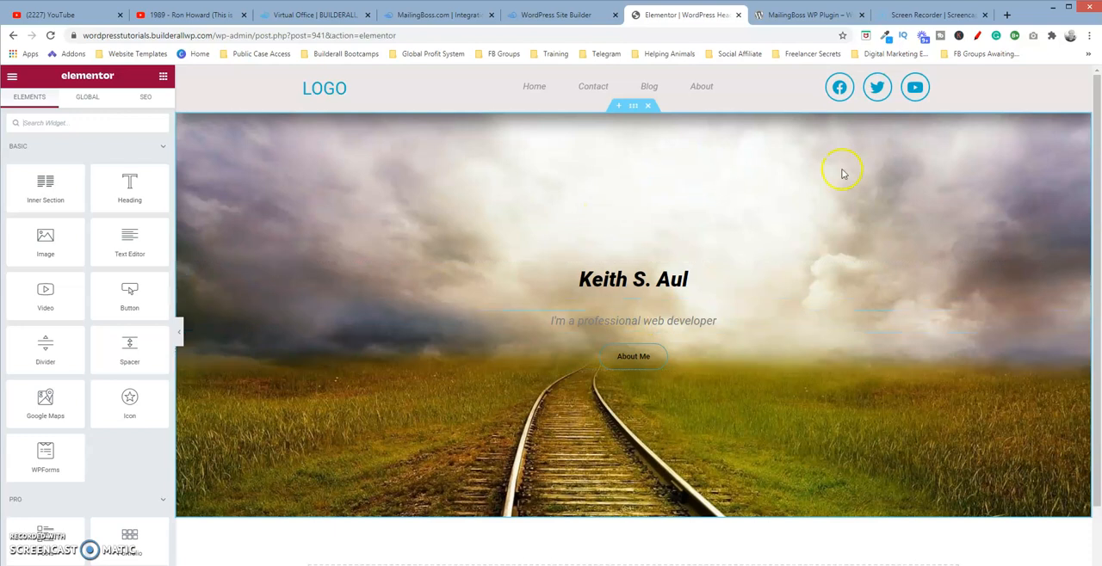
Add a new single-column section below the railway hero section of the page.
{"action": "left_click_drag", "start_coordinate": [1094, 172], "coordinate": [1097, 280]}
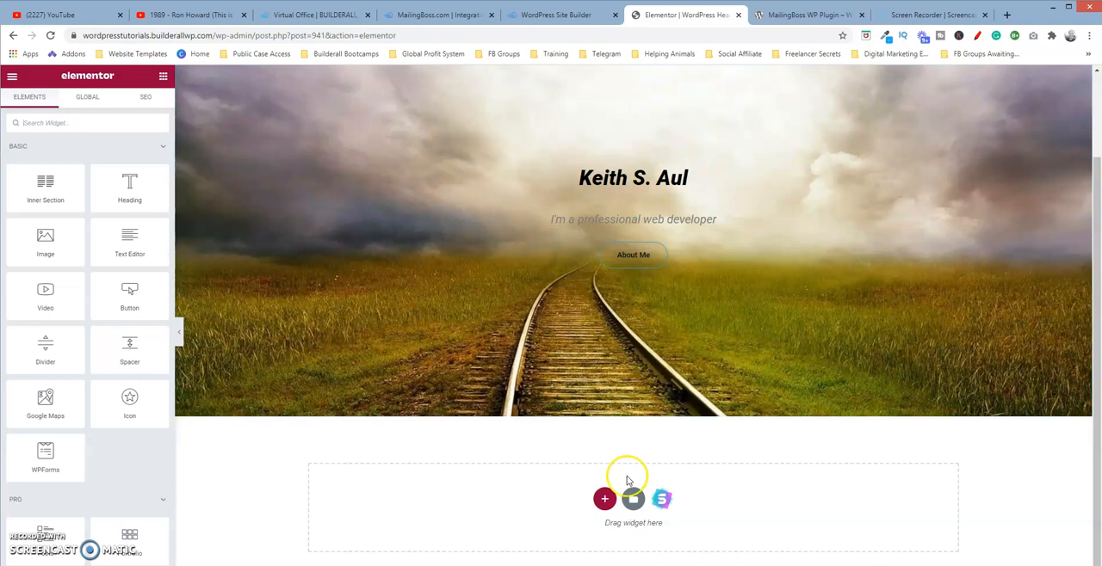
{"action": "left_click", "coordinate": [605, 503]}
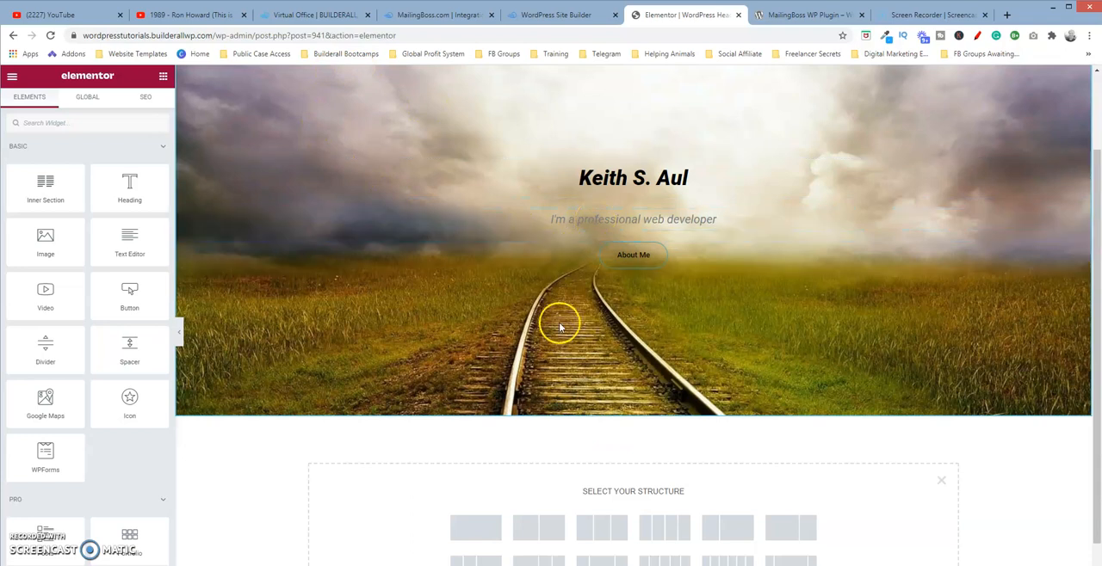
{"action": "left_click", "coordinate": [479, 528]}
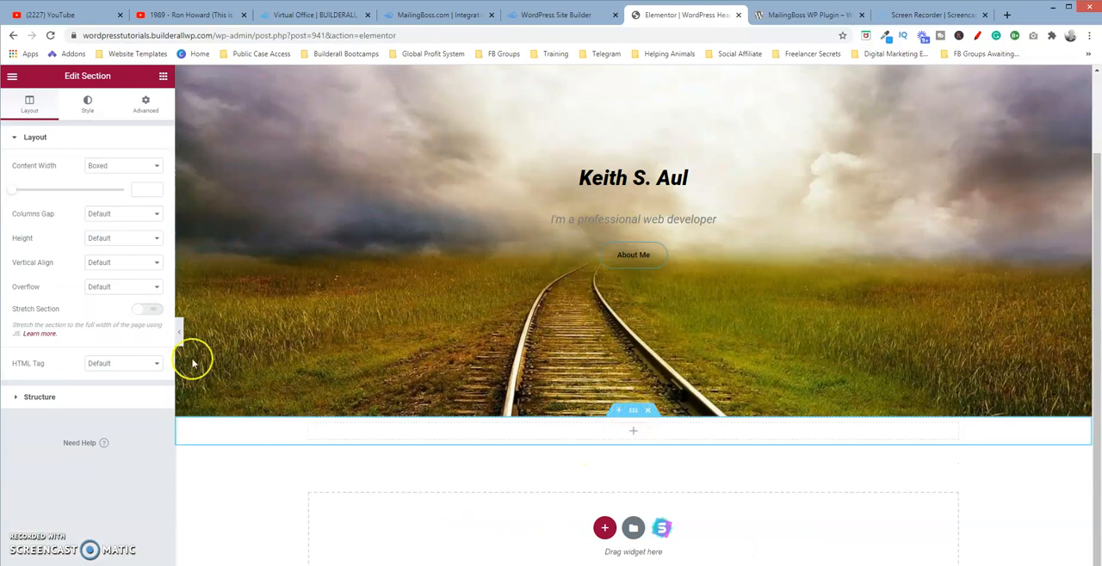
Search the widgets for "mail" and place the MailingBoss Form widget in the new empty section.
{"action": "left_click", "coordinate": [164, 79]}
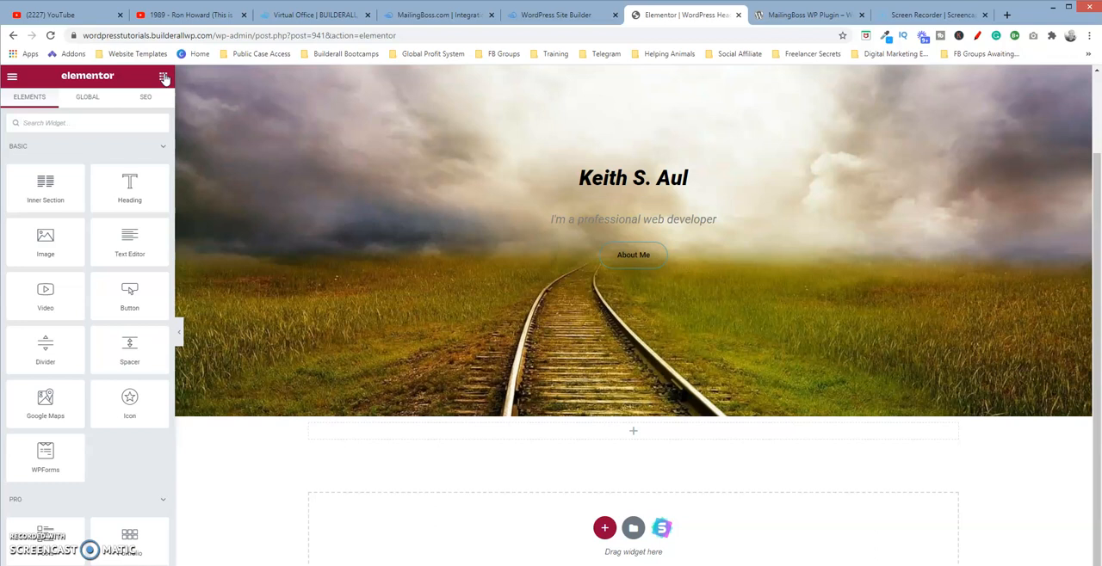
{"action": "left_click", "coordinate": [95, 121]}
{"action": "type", "text": "mail"}
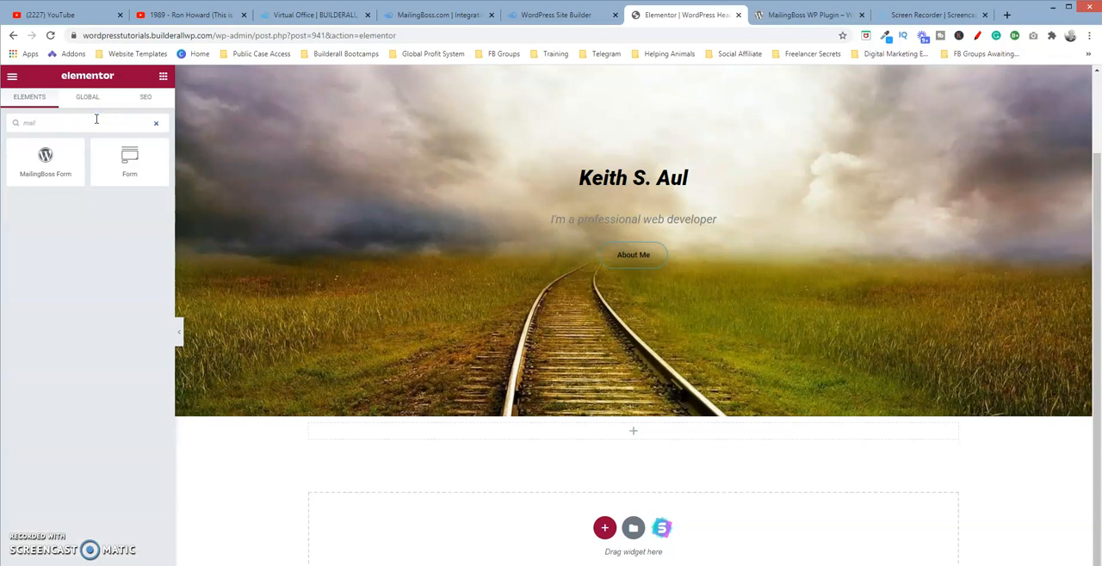
{"action": "left_click_drag", "start_coordinate": [63, 153], "coordinate": [625, 437]}
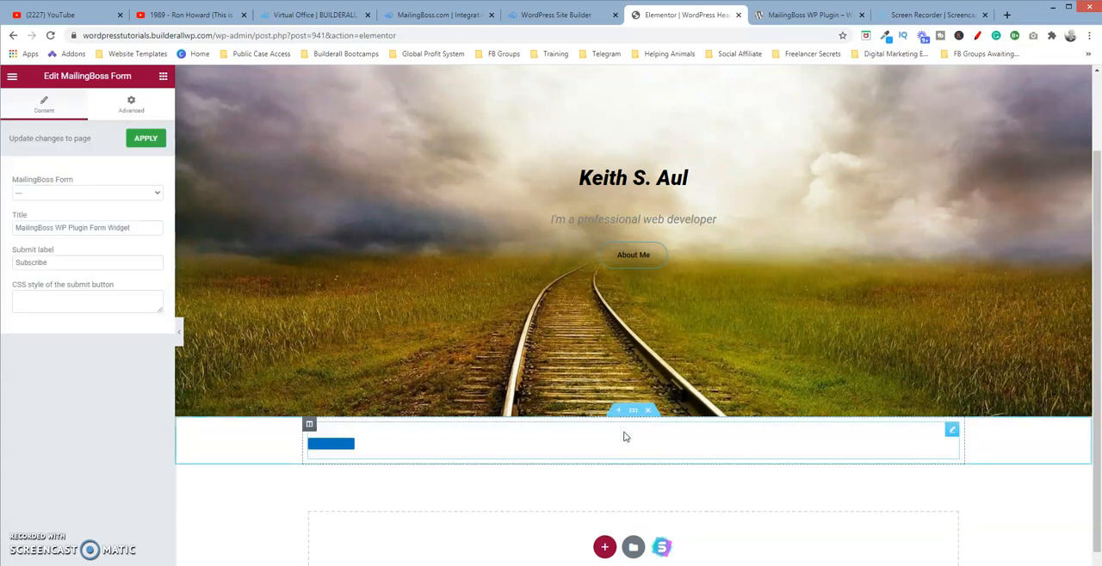
Set the widget's MailingBoss form to "My Link Tree - Email Me" and review its fields on the page.
{"action": "left_click", "coordinate": [158, 195]}
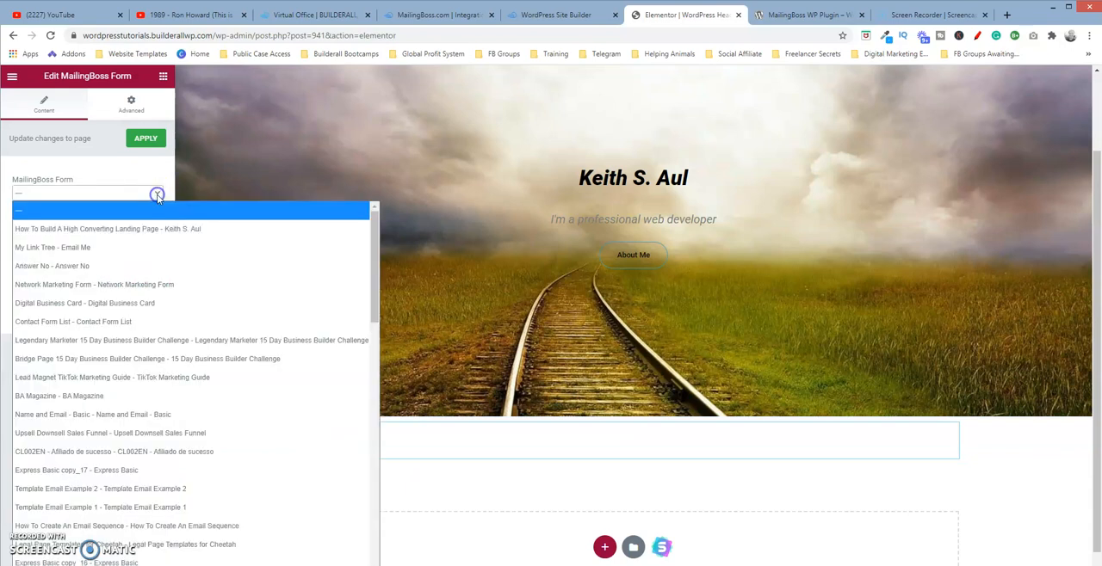
{"action": "left_click", "coordinate": [149, 248]}
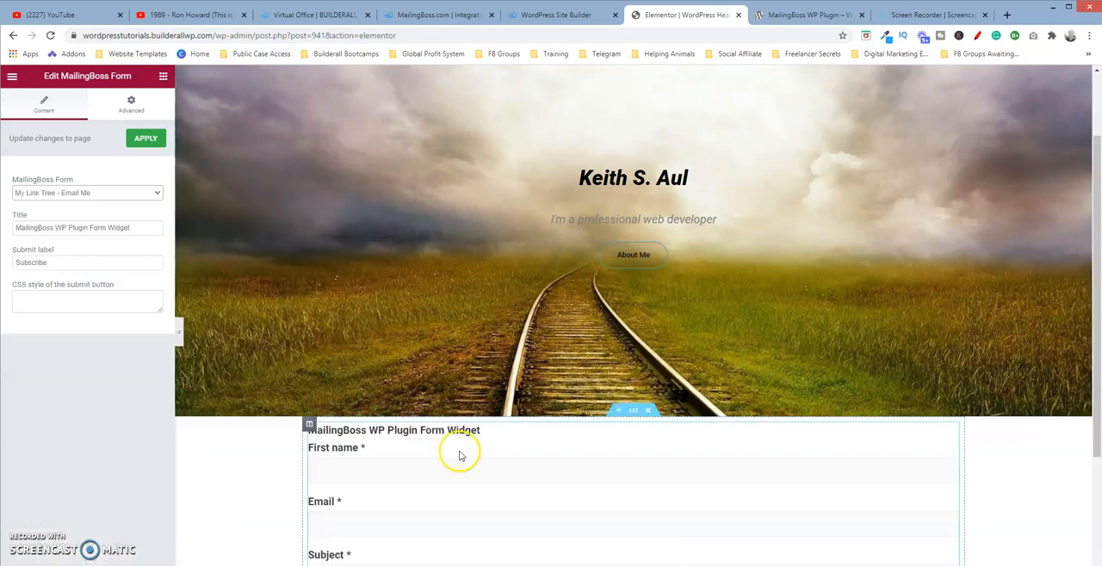
{"action": "scroll", "coordinate": [1094, 339], "scroll_direction": "down", "scroll_amount": 2}
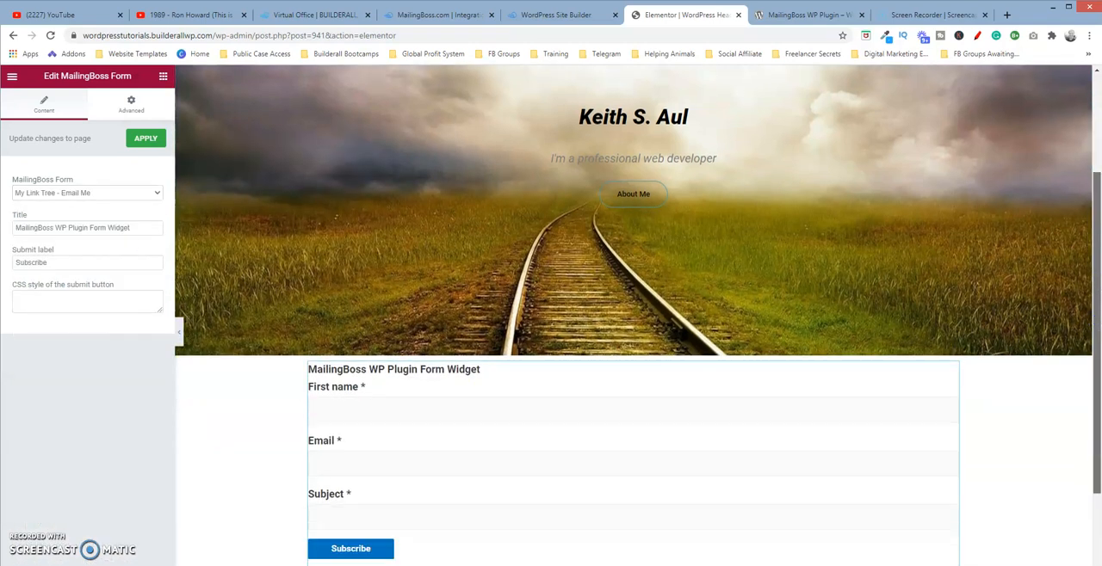
{"action": "scroll", "coordinate": [1094, 340], "scroll_direction": "down", "scroll_amount": 2}
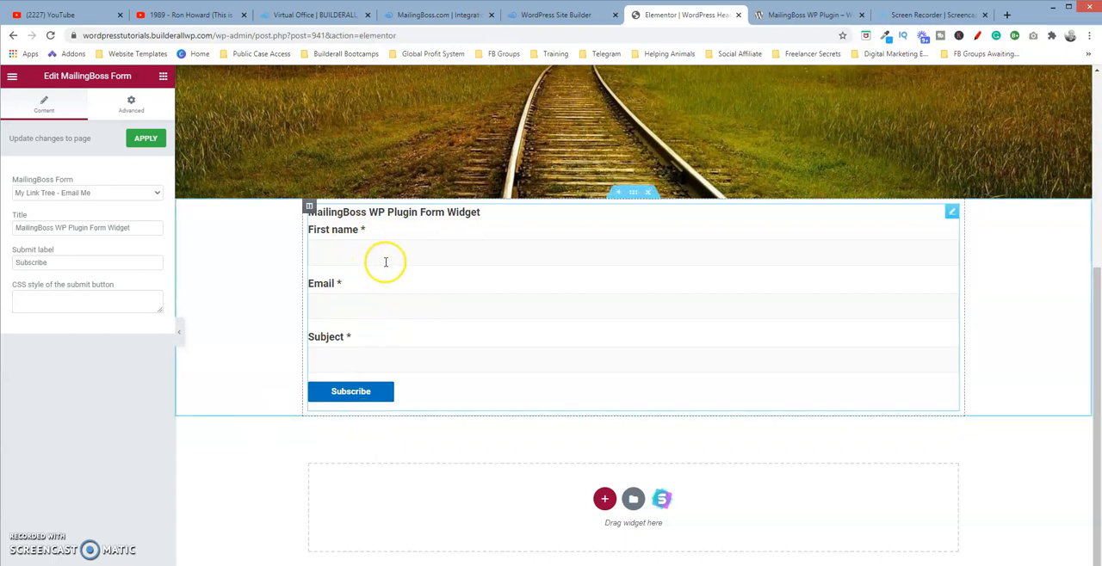
{"action": "left_click", "coordinate": [362, 347]}
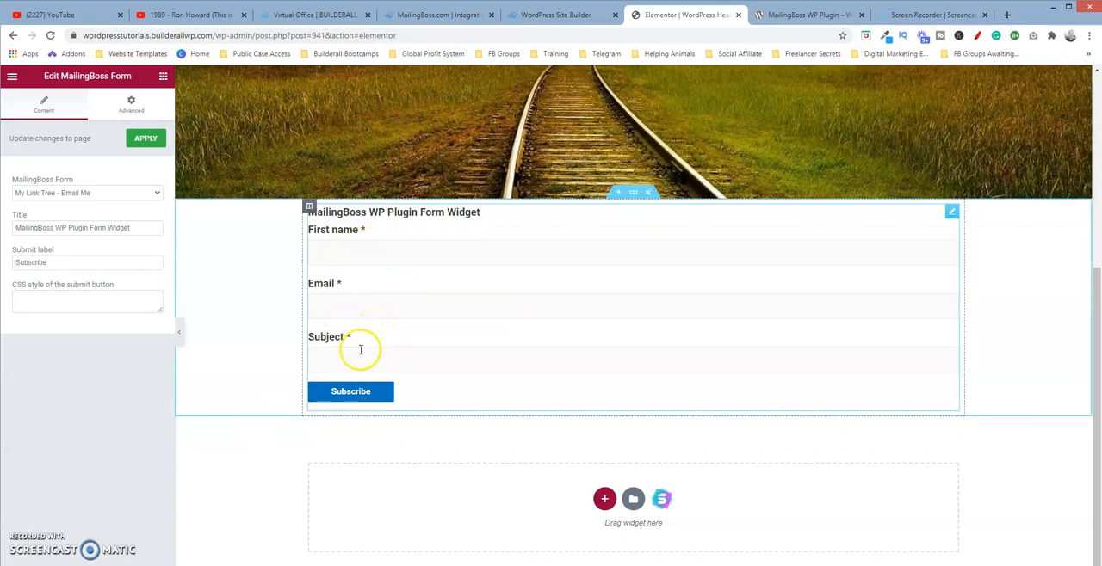